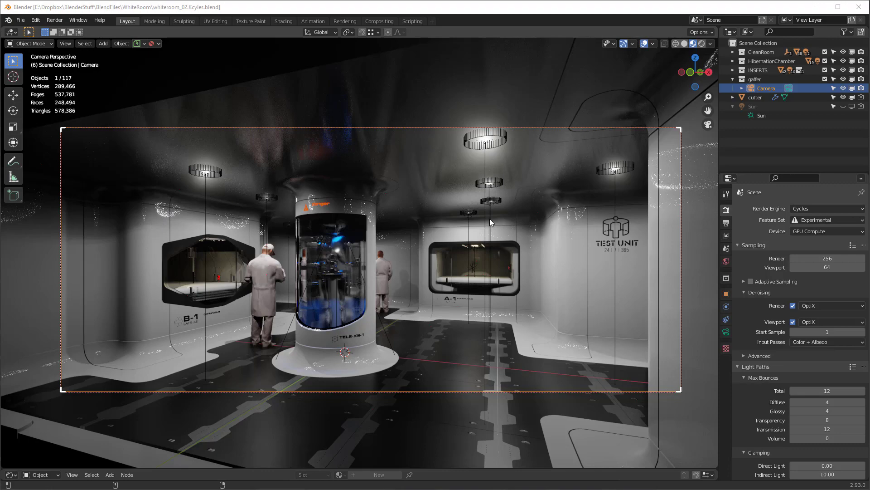
Orbit and zoom around the lab, then return to the camera view
mouse_move(581, 243)
middle_down()
mouse_move(557, 245)
mouse_move(599, 244)
mouse_move(567, 243)
mouse_move(580, 248)
middle_up()
scroll(580, 247, down, 5)
scroll(580, 224, up, 4)
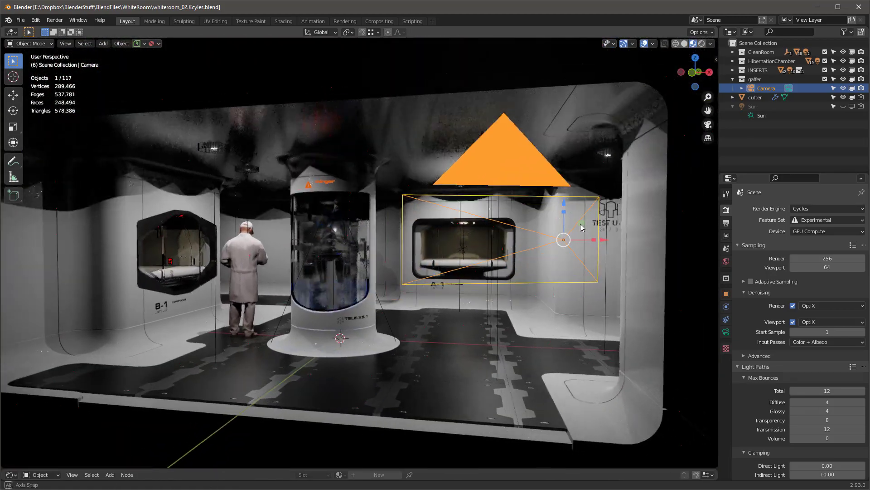
scroll(545, 240, up, 4)
scroll(545, 240, down, 7)
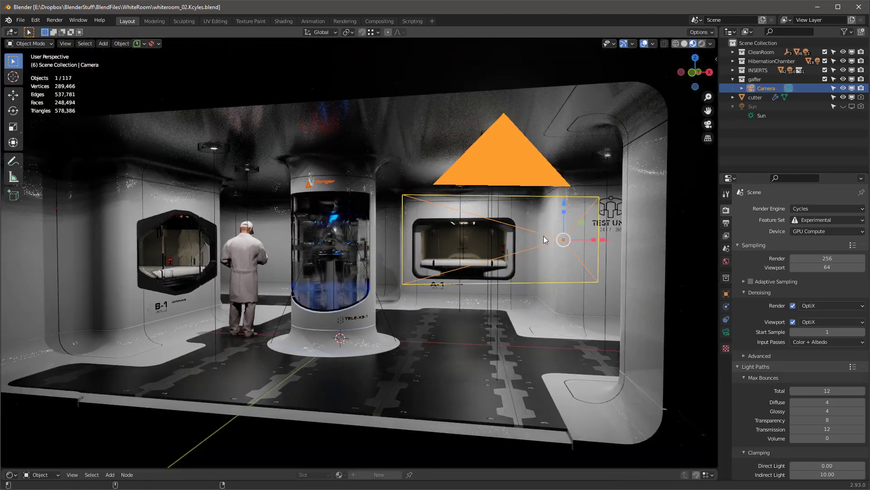
key(KP_0)
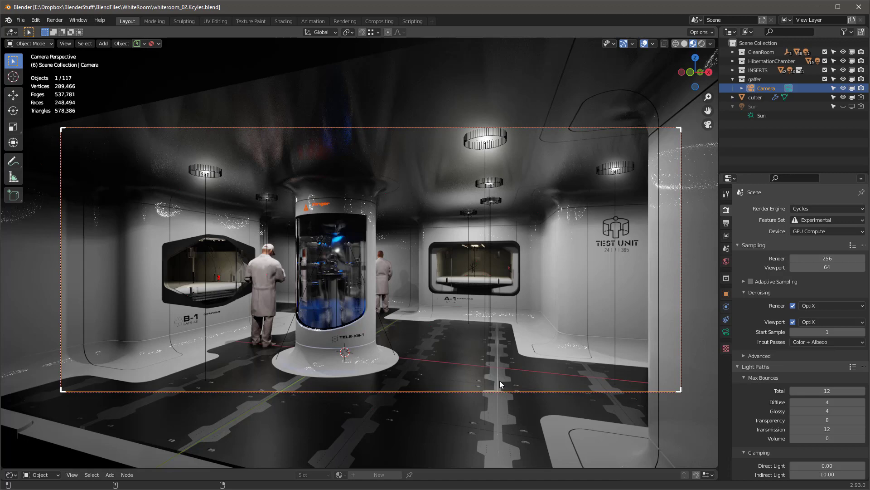
Preview the lab in Rendered shading, then return to Material Preview
key(z)
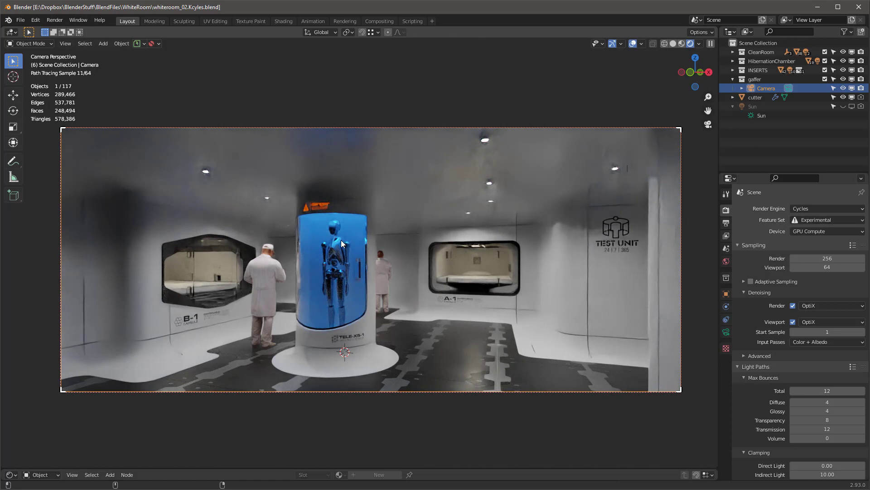
key(z)
click(366, 323)
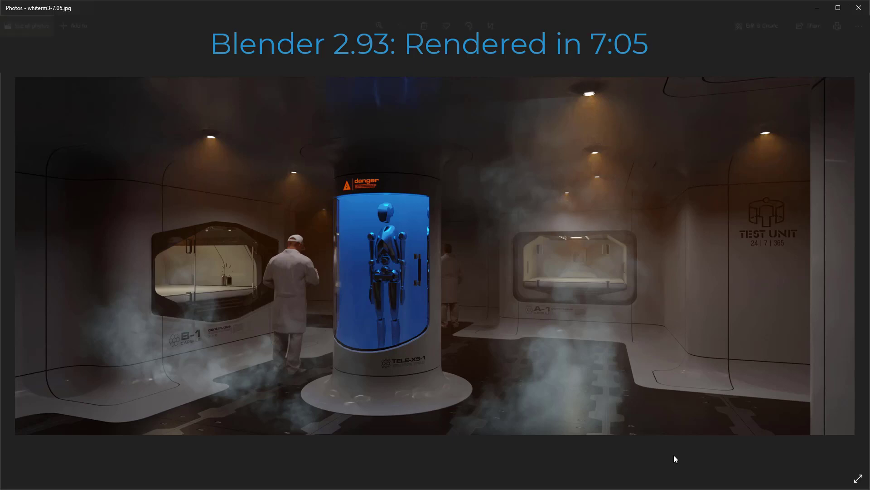
Show the smoky lab render at its actual size in Photos
click(858, 26)
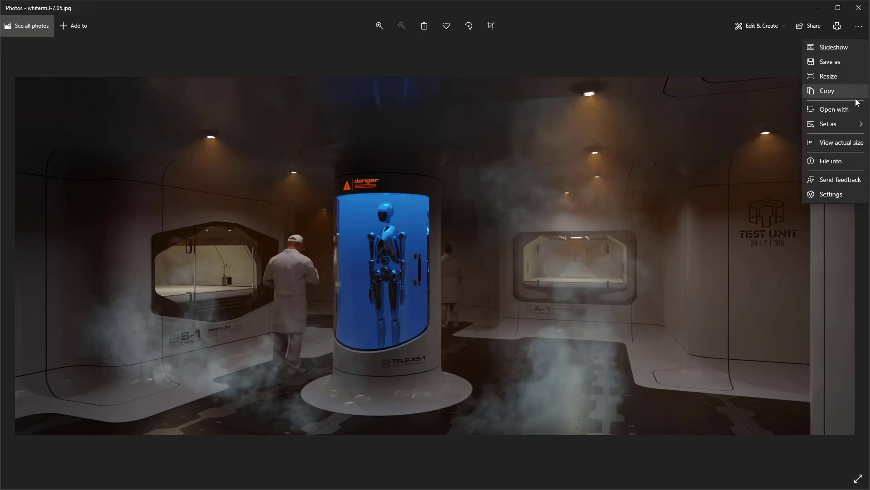
click(845, 143)
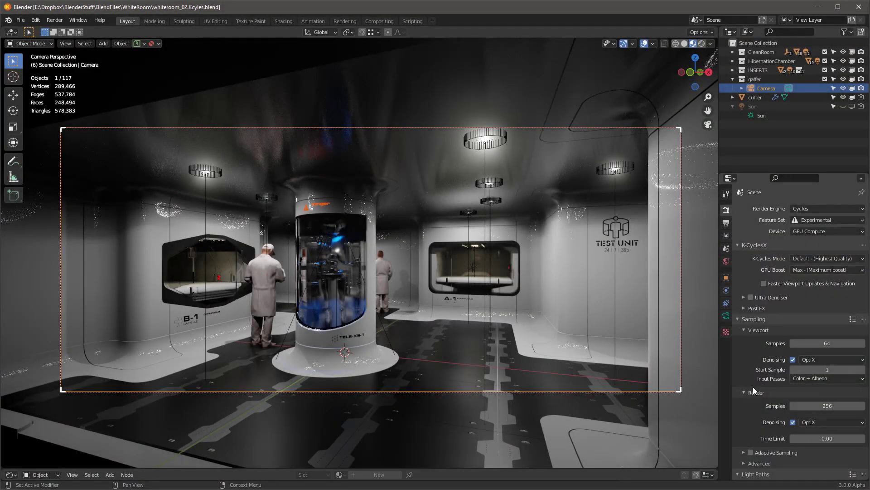
Turn on the K-Cycles X Ultra Denoiser with Volumetrics included and Multi Pass left off
scroll(757, 351, down, 3)
scroll(757, 351, up, 3)
click(751, 297)
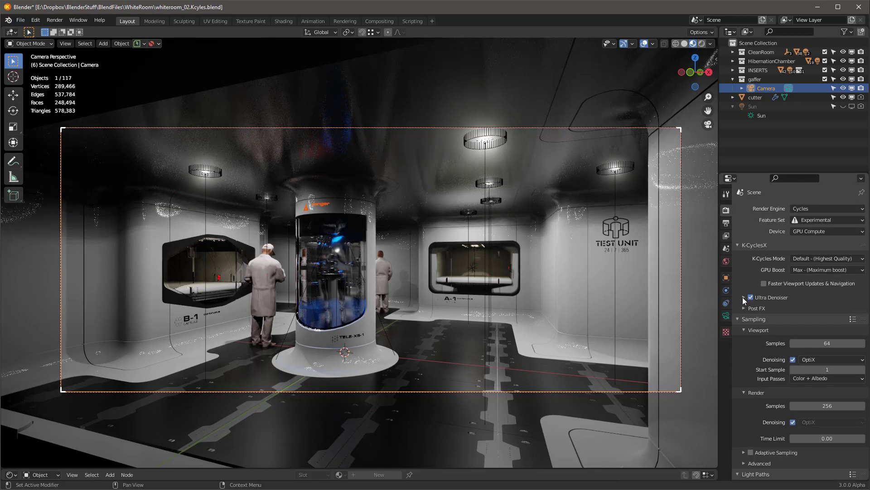
click(744, 298)
click(739, 310)
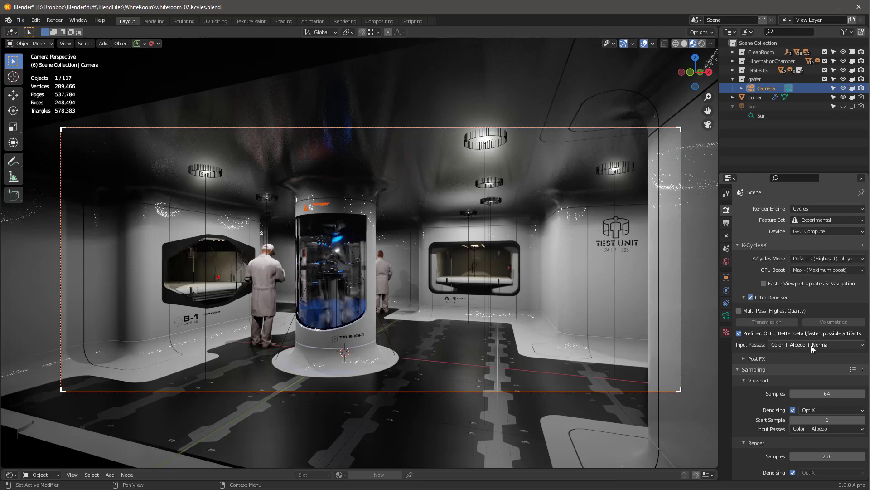
click(832, 322)
click(739, 311)
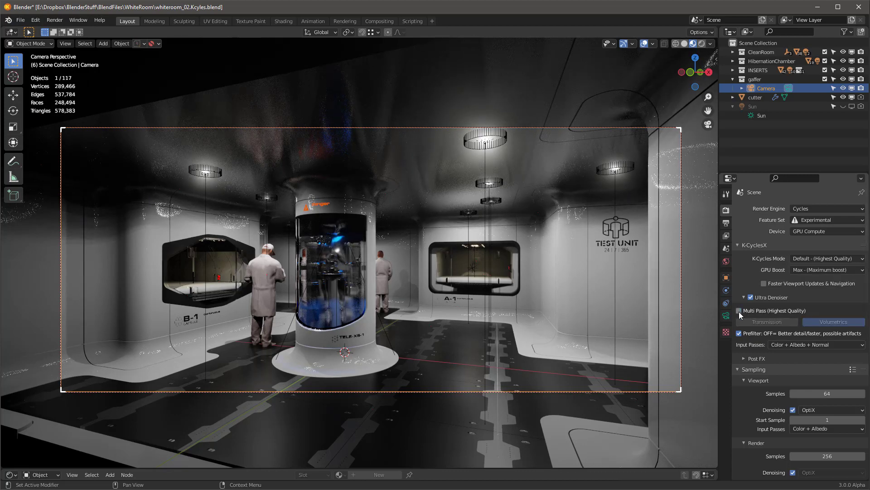
Expand Post FX, switch the viewport to Rendered shading, and set viewport samples to 128
click(744, 359)
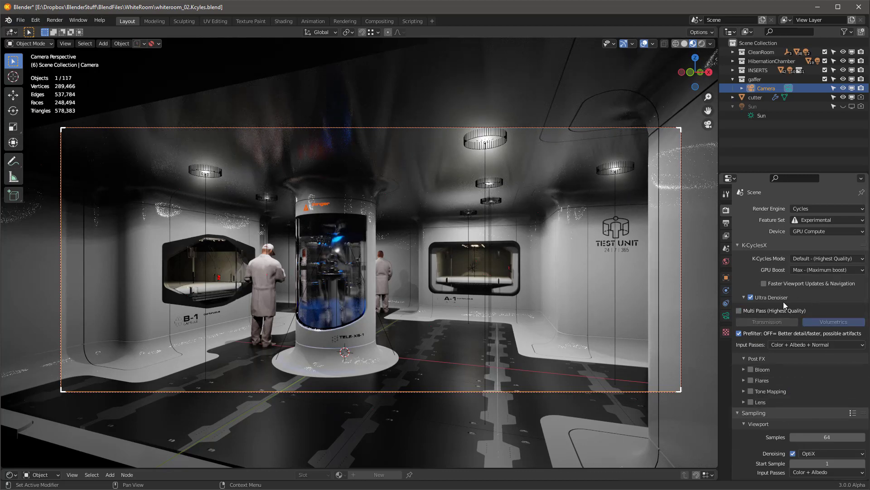
scroll(784, 301, down, 5)
key(z)
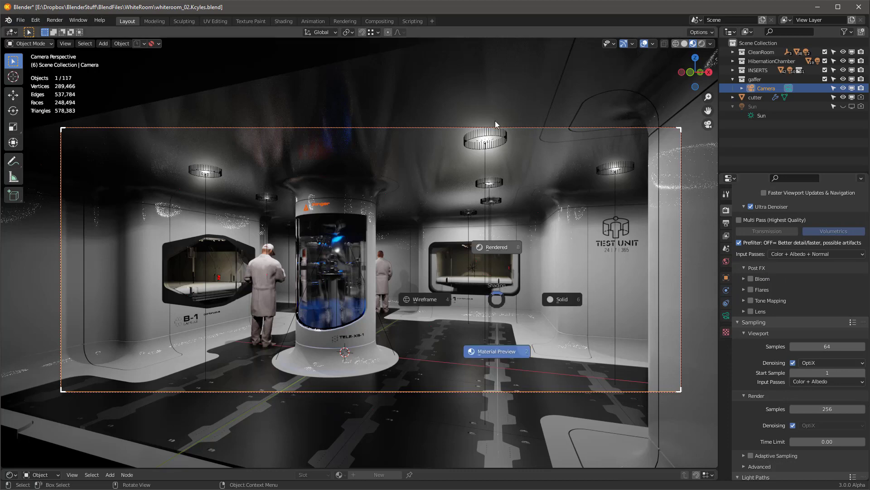
click(495, 121)
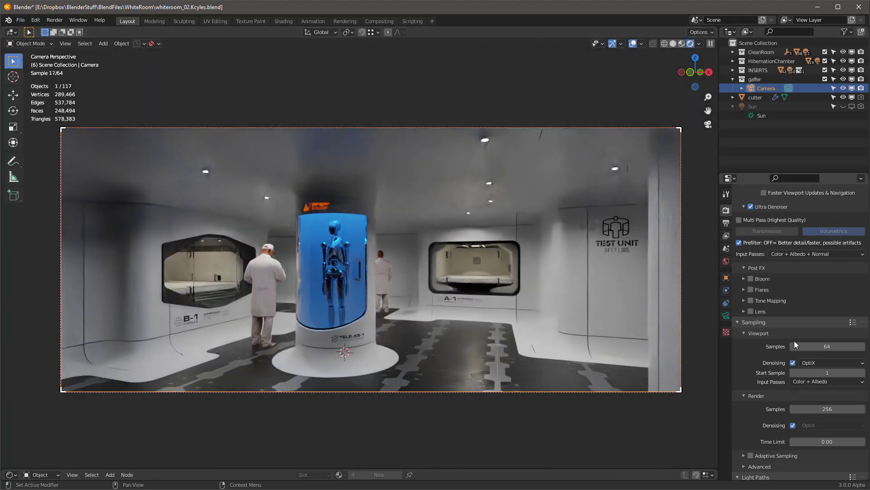
click(819, 346)
text(128)
key(Return)
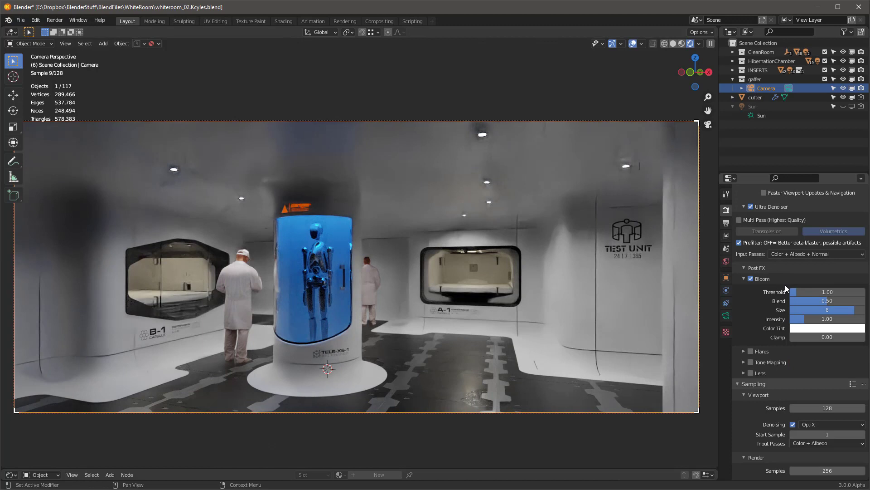
Give the bloom a light blue colour tint
scroll(755, 275, down, 2)
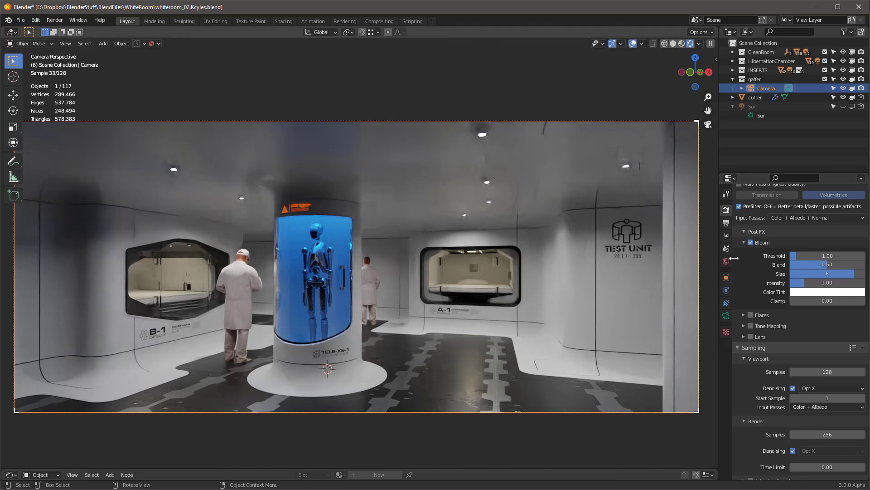
scroll(846, 311, up, 2)
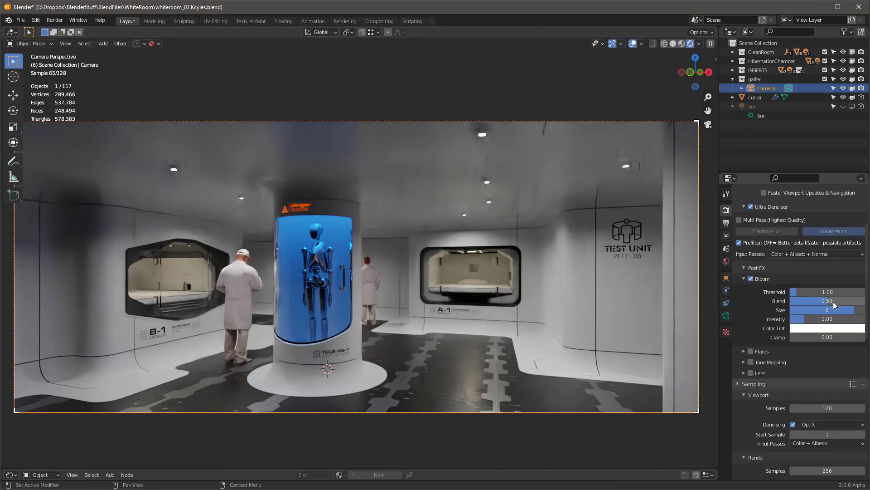
drag(833, 301, 866, 303)
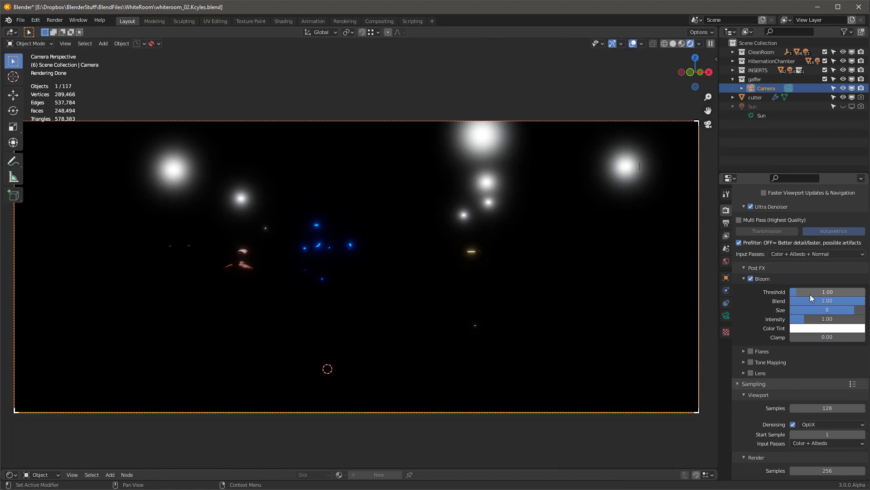
click(822, 332)
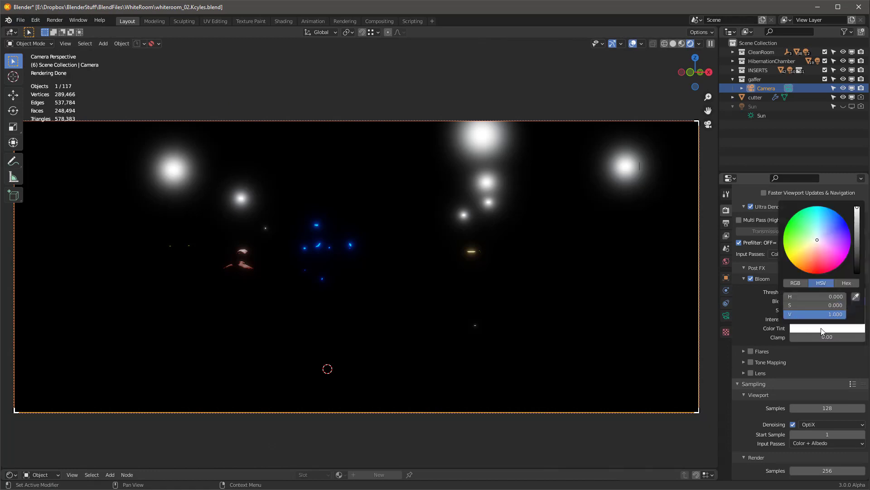
click(822, 233)
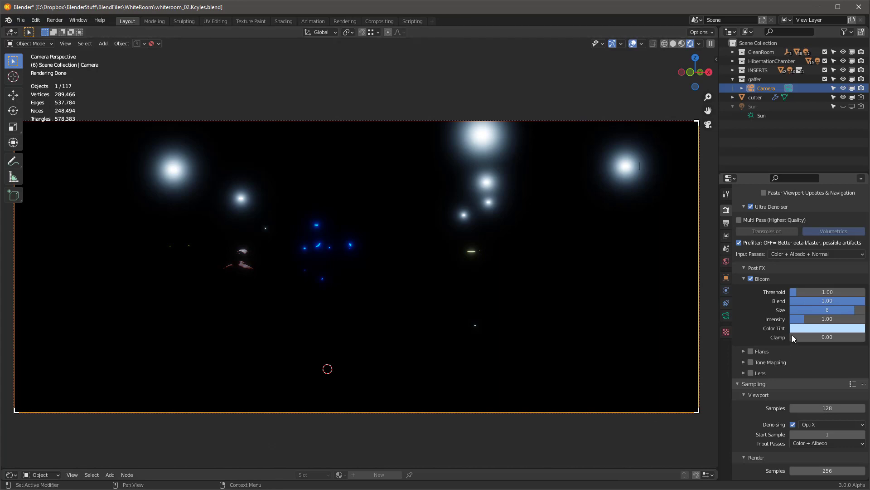
Set the bloom Blend to 0.5 and Intensity to 0.3
click(838, 302)
text(0.5)
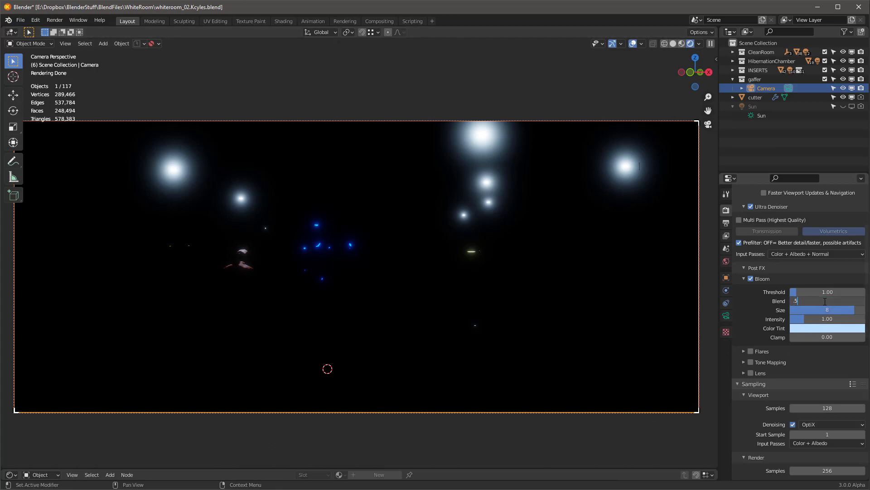
key(Return)
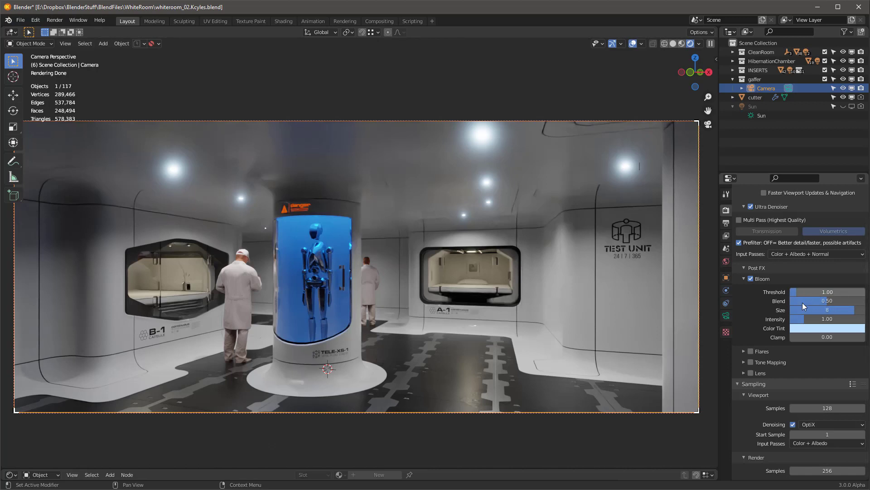
click(812, 319)
text(0.3)
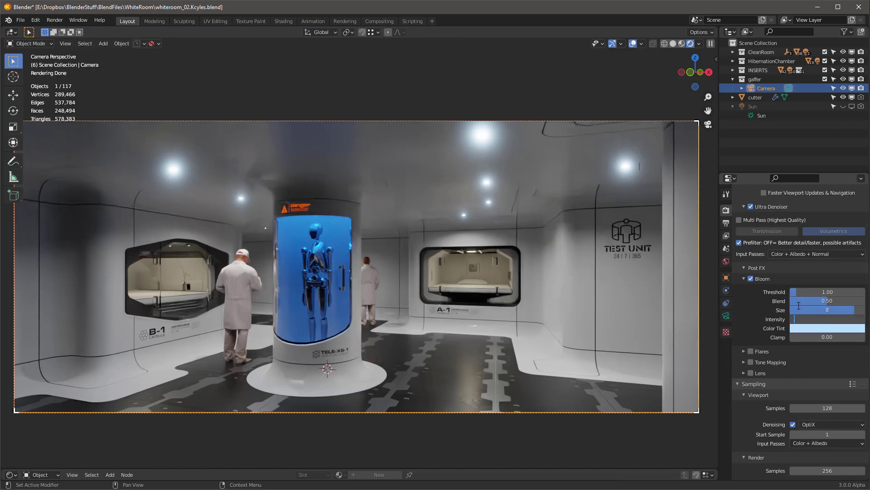
key(Return)
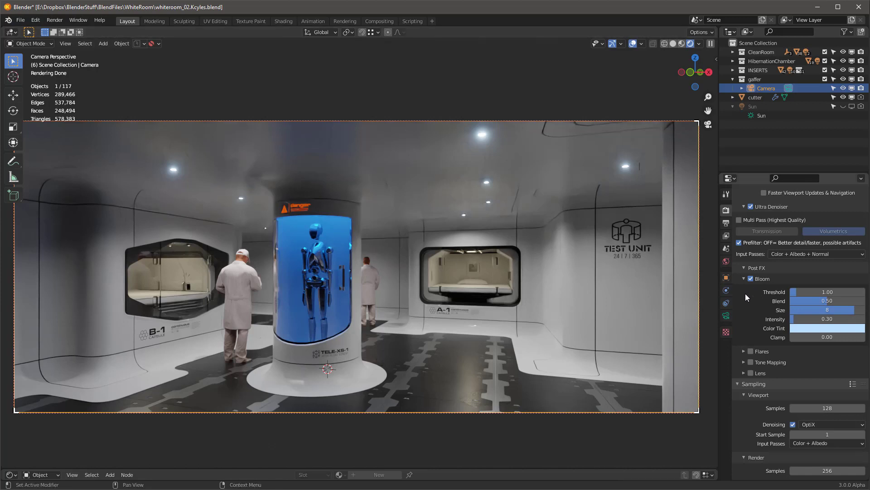
Enable the Lens effect with Lateral CA 0.3 and Axial CA 0.1
scroll(780, 324, down, 2)
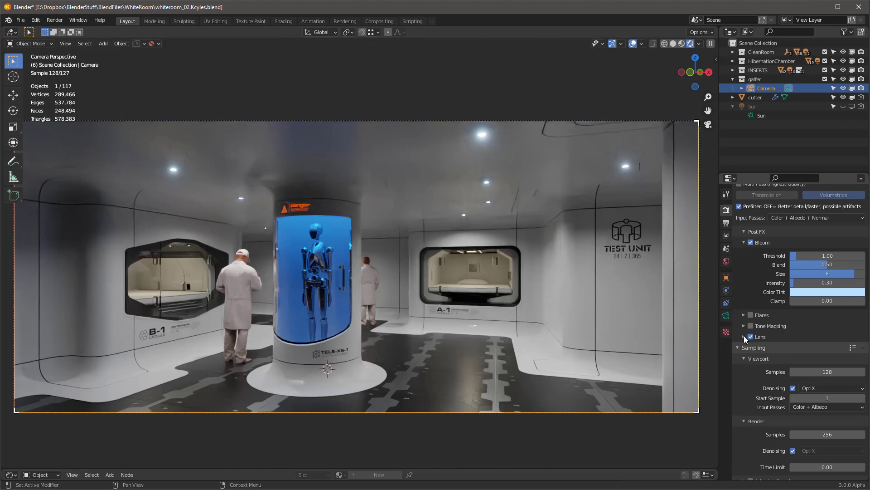
click(751, 337)
click(744, 336)
scroll(795, 272, down, 4)
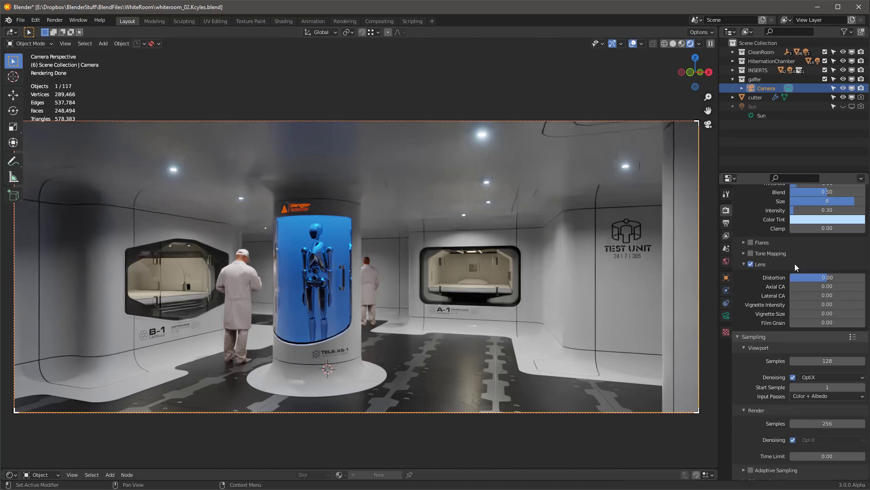
click(809, 296)
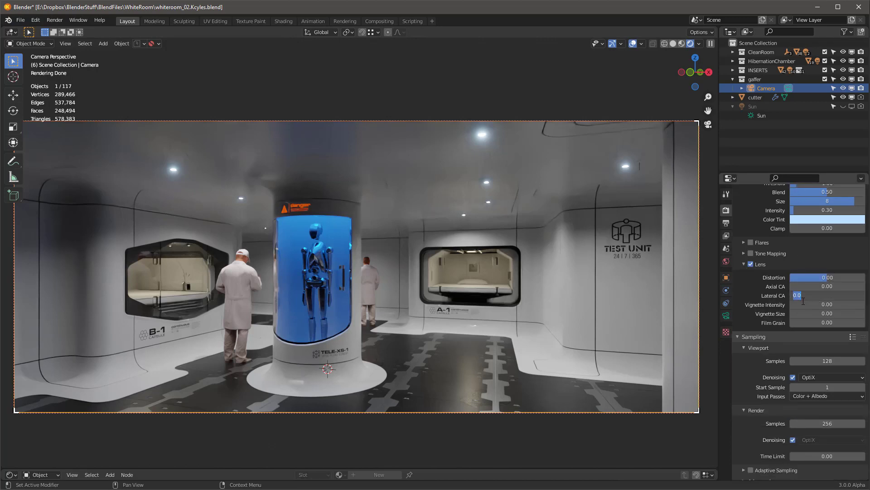
text(0.3)
key(Return)
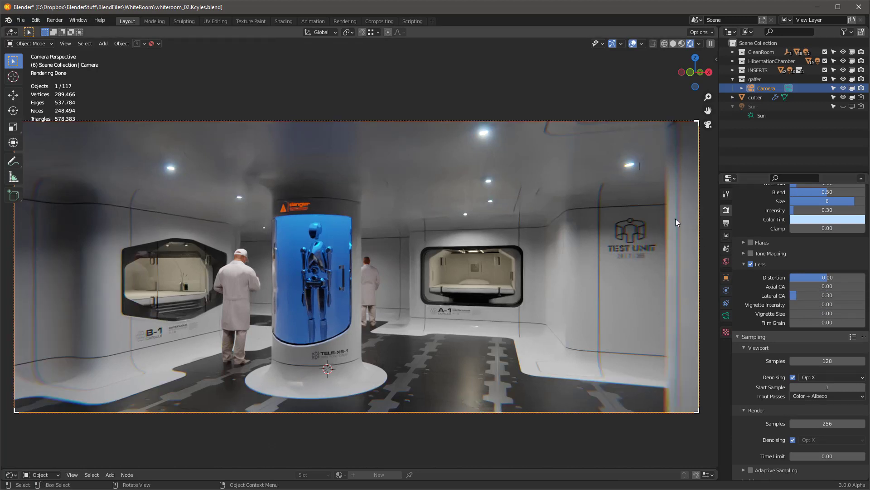
click(797, 286)
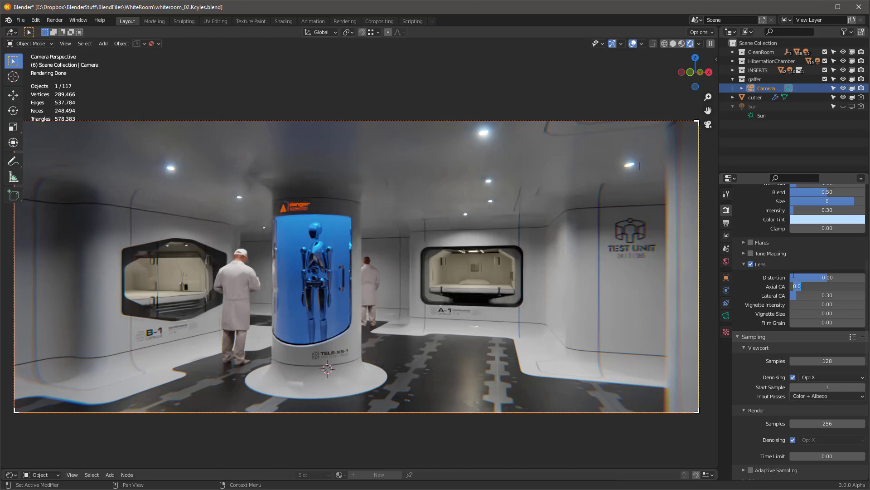
text(.1)
key(Return)
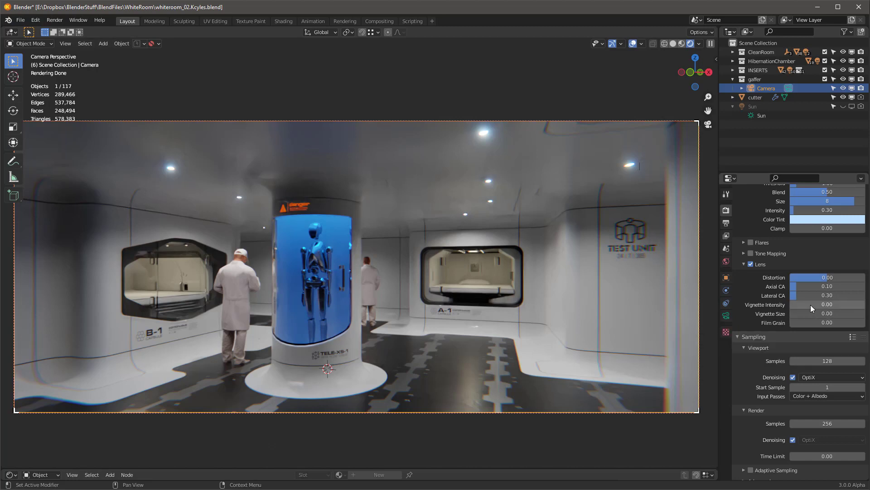
Set vignette intensity about 0.33, size about 0.37, and film grain 0.14
drag(810, 305, 848, 305)
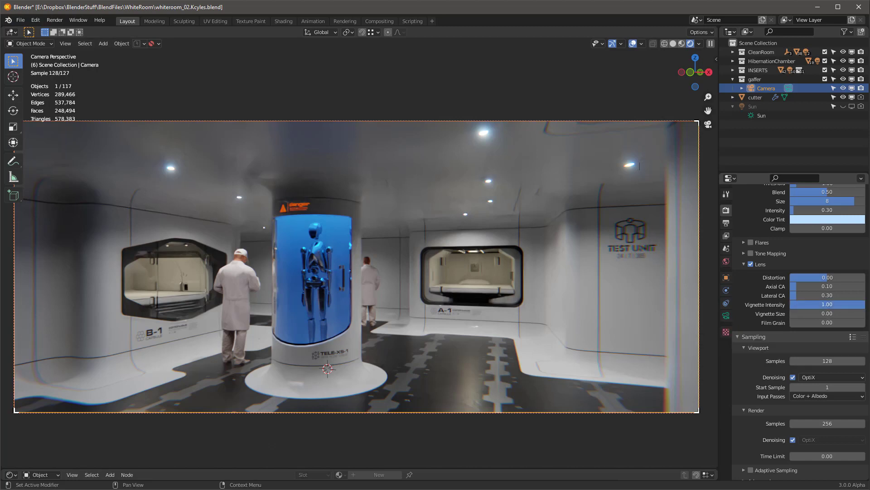
click(806, 315)
text(1)
key(Return)
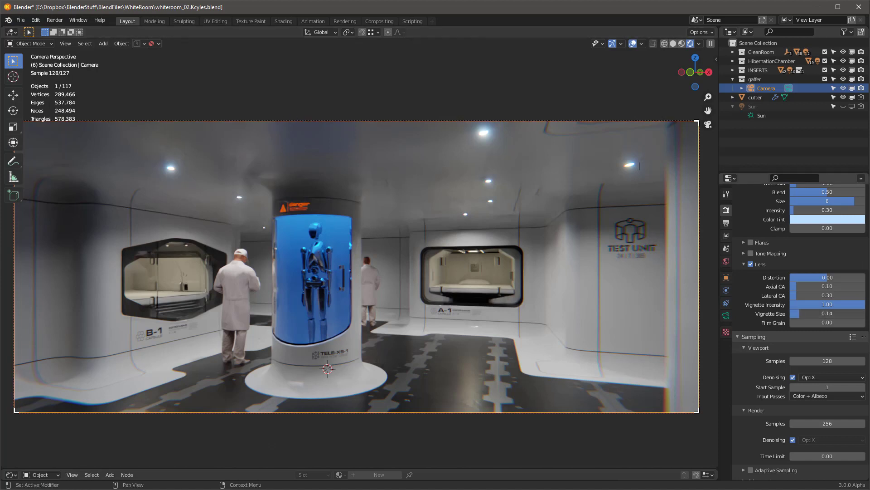
drag(811, 313, 765, 314)
drag(816, 305, 765, 304)
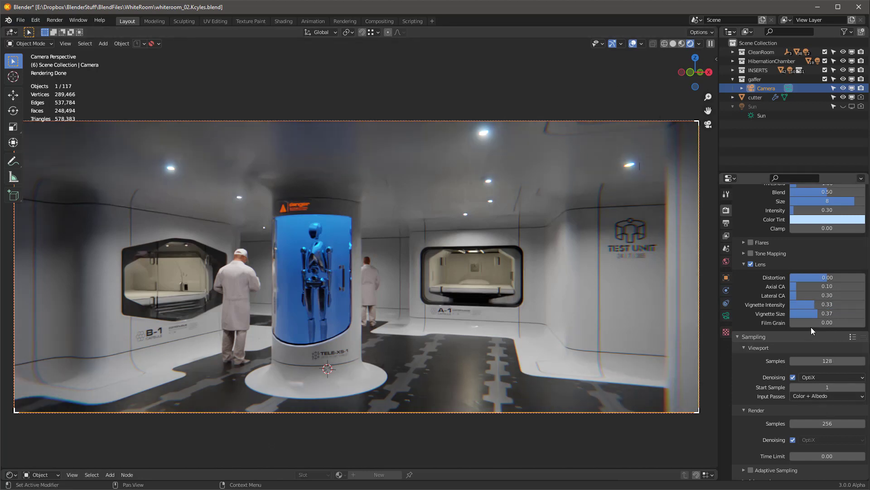
drag(787, 323, 807, 321)
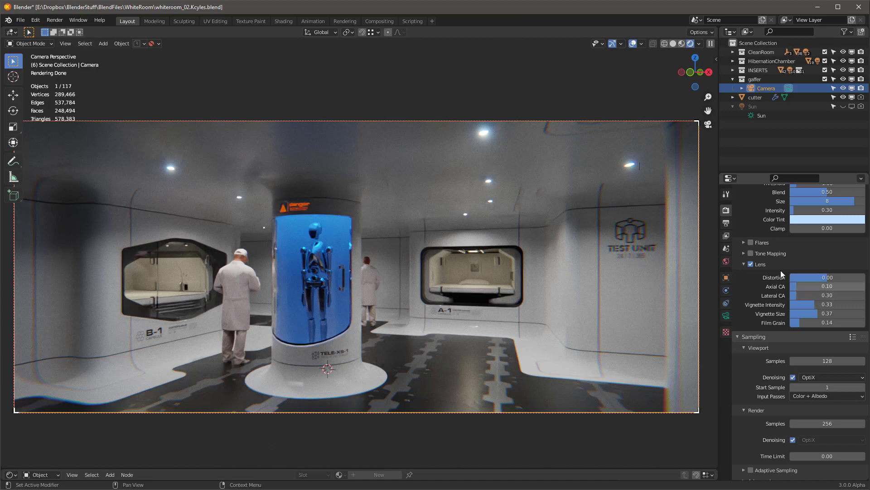
Enable tone mapping with exposure 1.21, contrast 1.45 and a pale pink tint
click(750, 254)
click(748, 256)
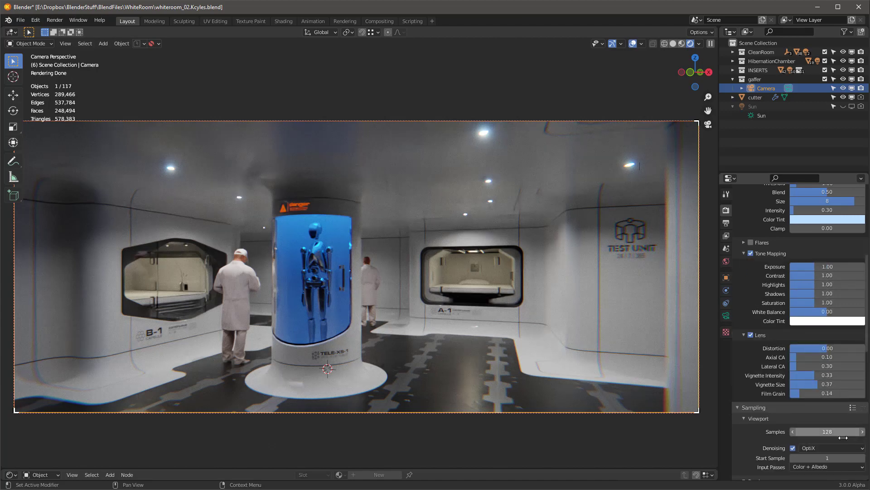
drag(816, 267, 826, 285)
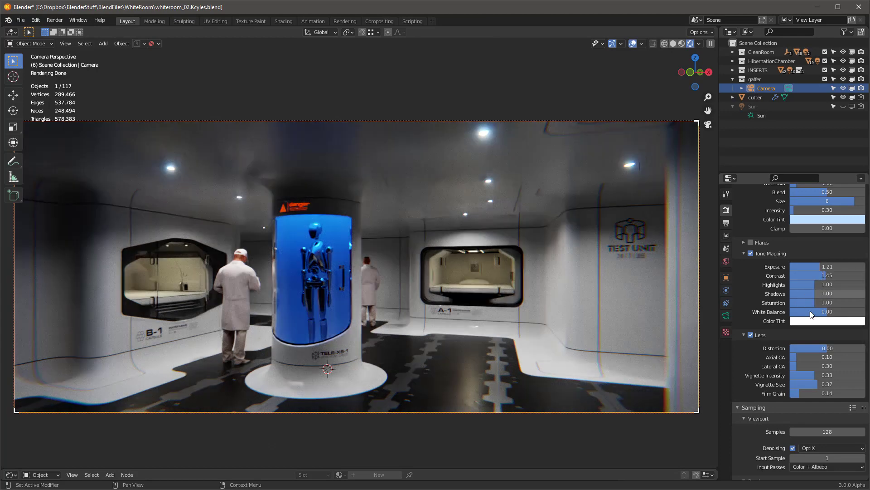
click(825, 321)
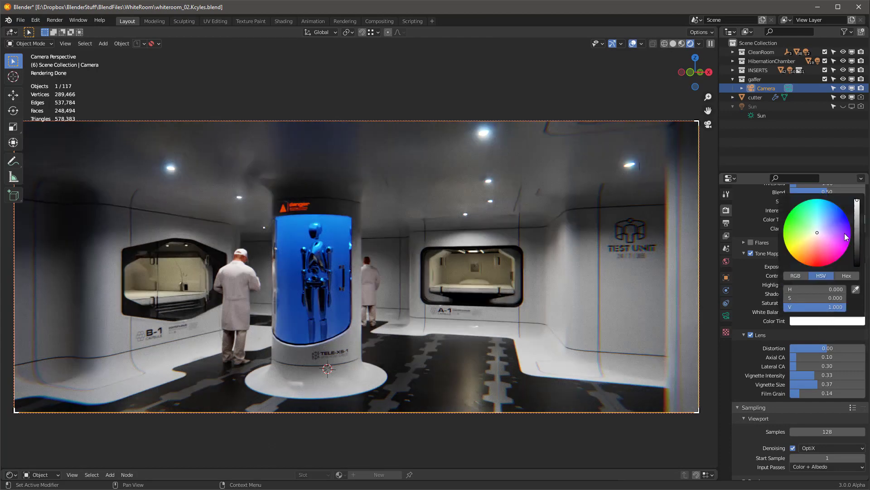
click(814, 244)
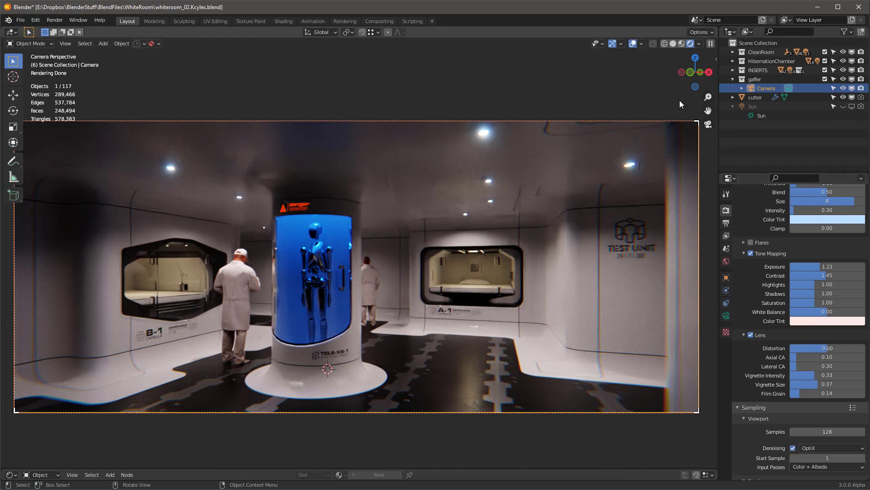